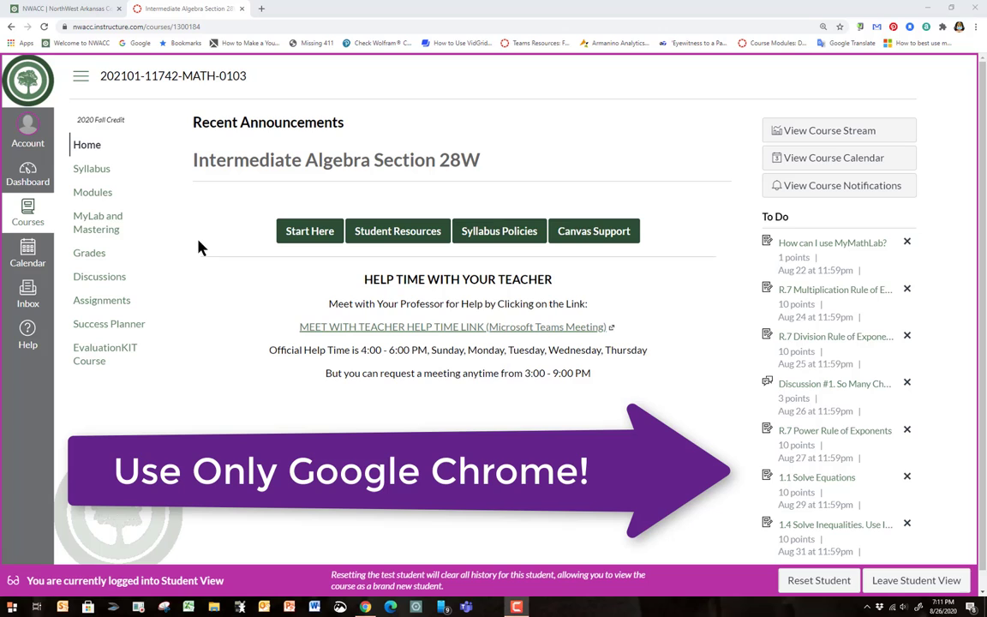
Launch Pearson MyLab & Mastering from the Canvas course menu and accept the license agreement.
left_click(93, 227)
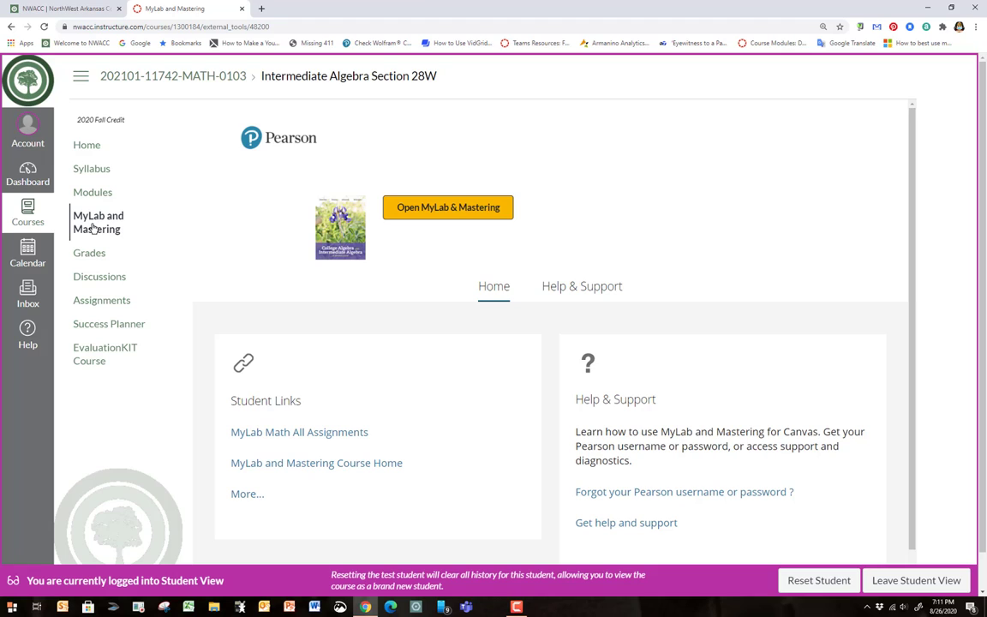
left_click(430, 210)
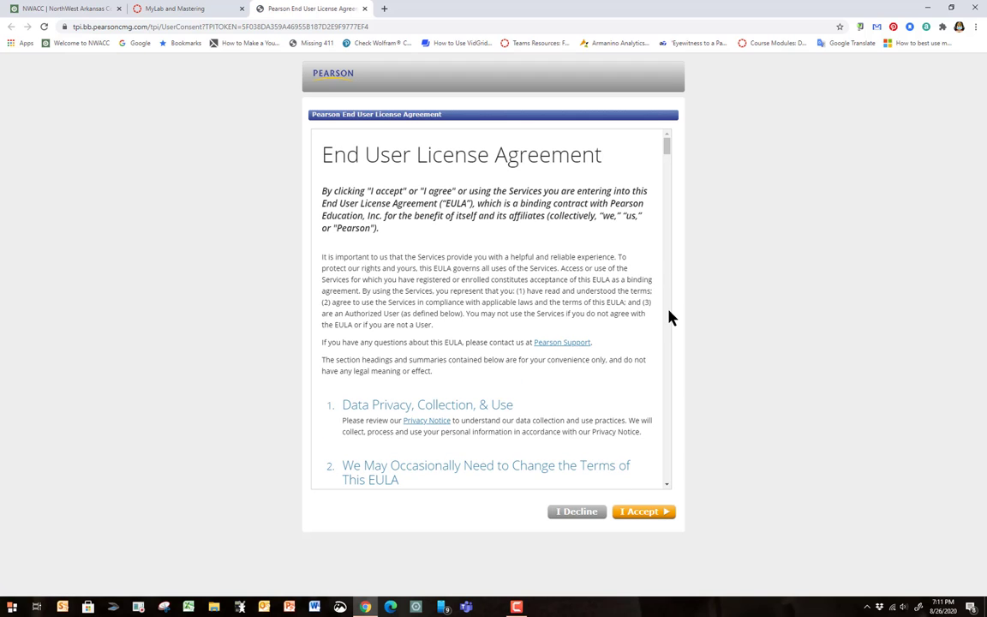
left_click(646, 513)
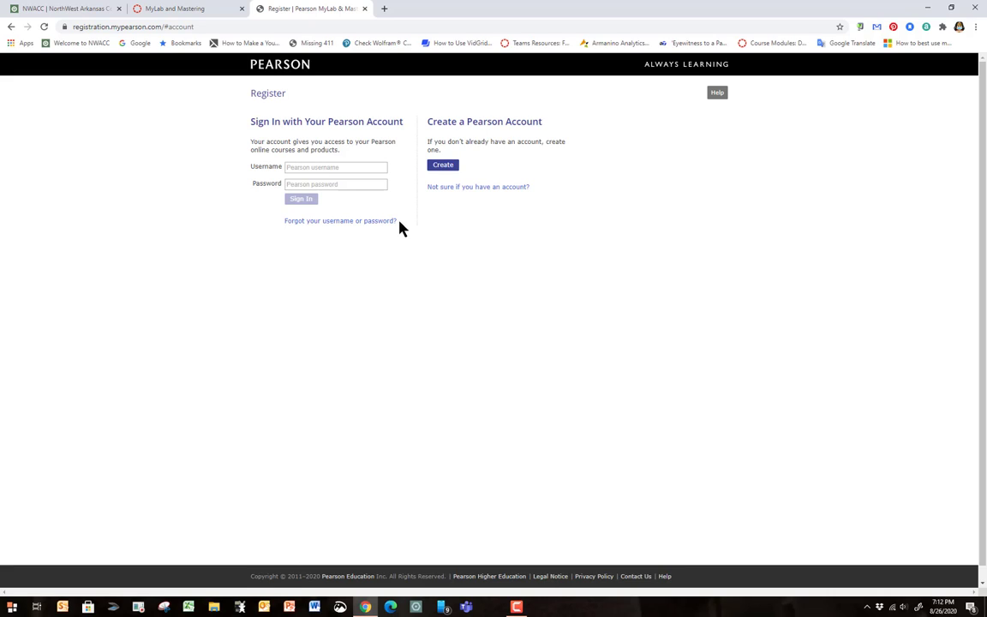
Start a new Pearson account, entering the student's email address and reusing it as the username.
left_click(443, 164)
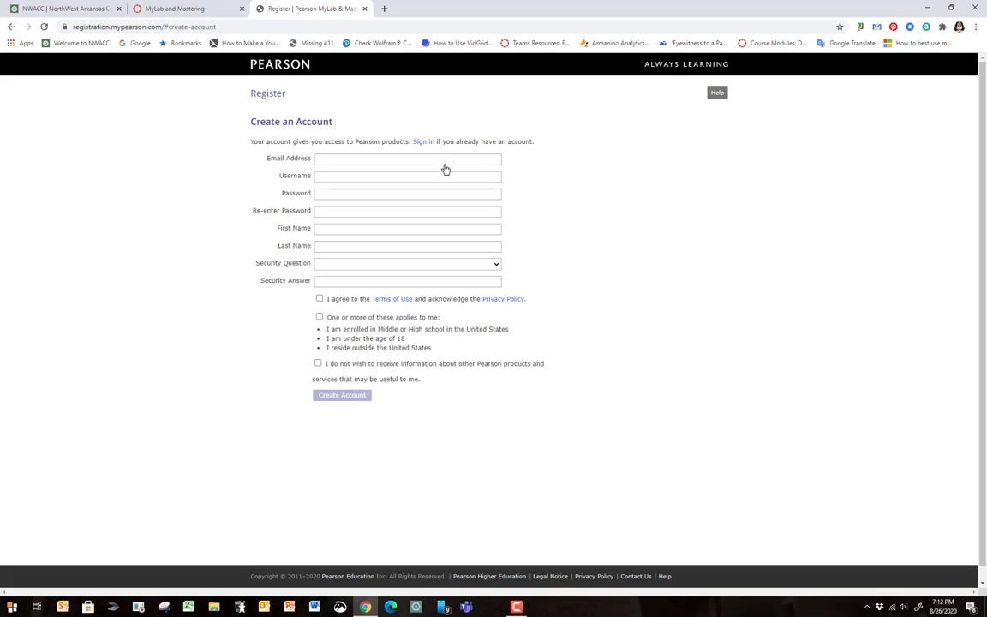
left_click(360, 157)
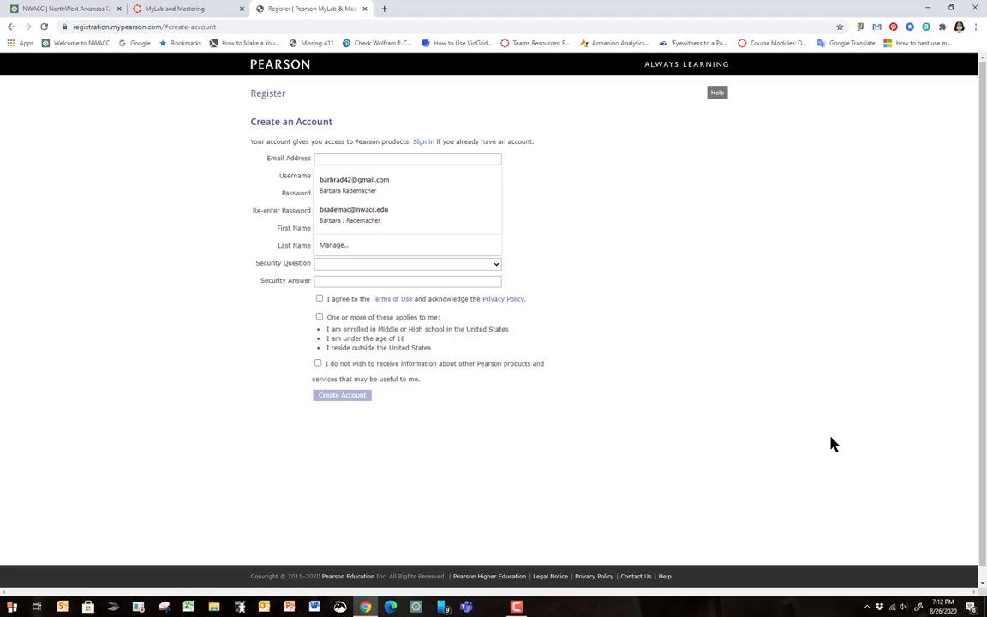
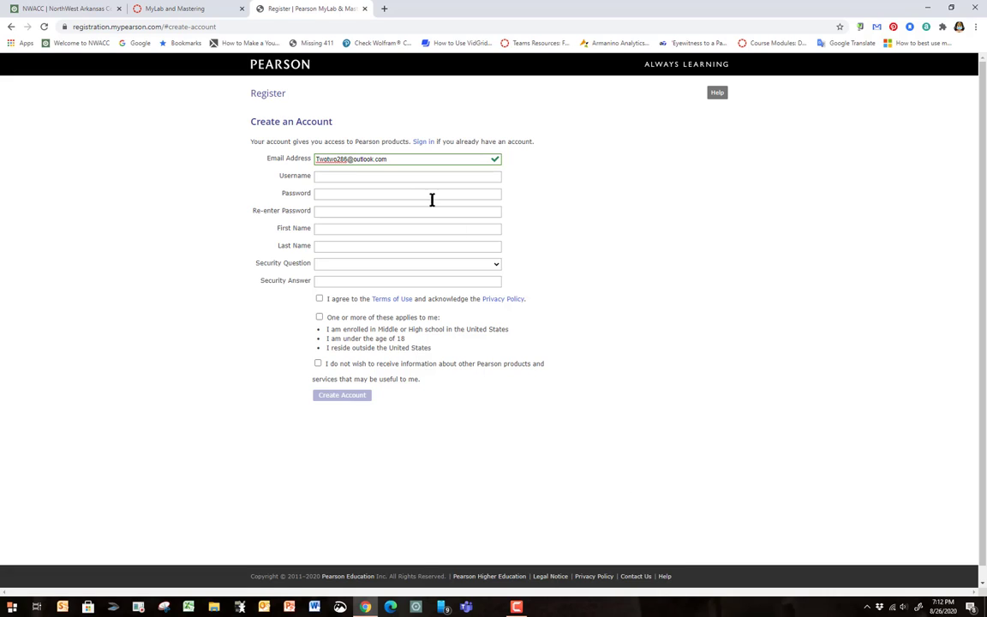
left_click(399, 175)
key("ctrl+v")
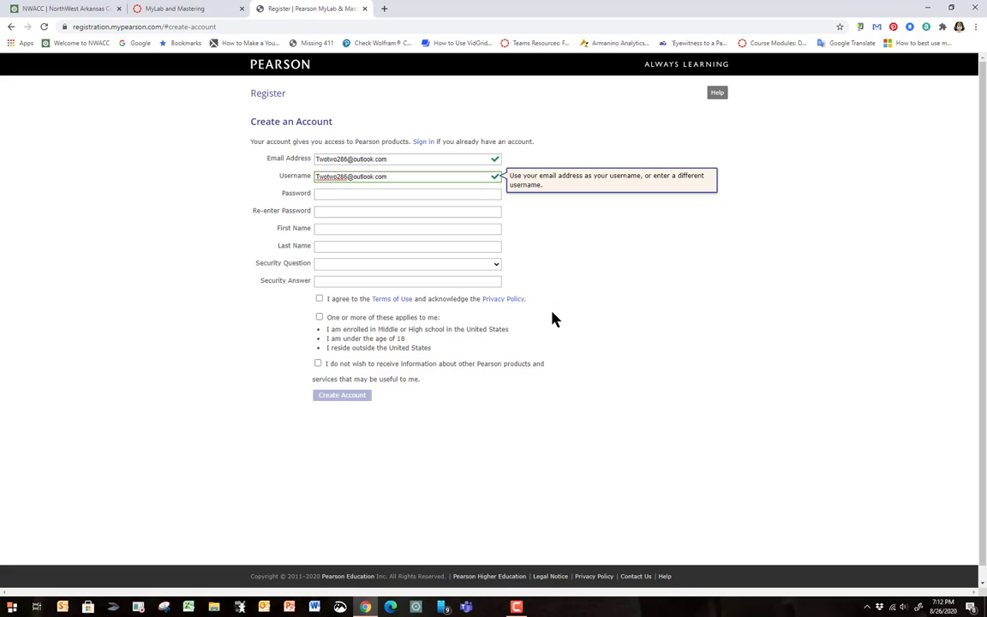
Enter the account password and retype it correctly in the confirmation field.
left_click(365, 193)
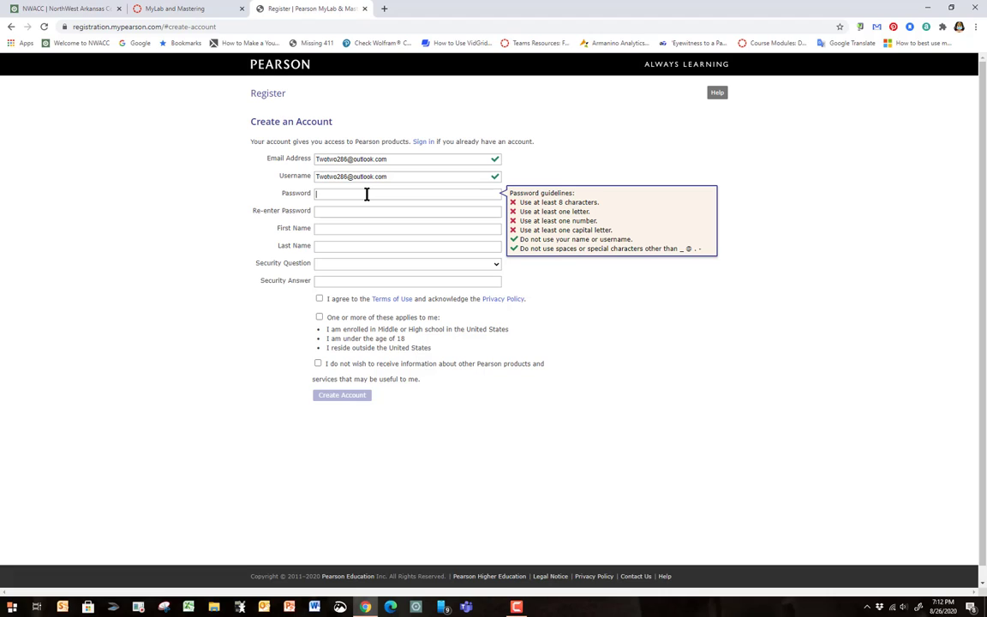
key("ctrl+v")
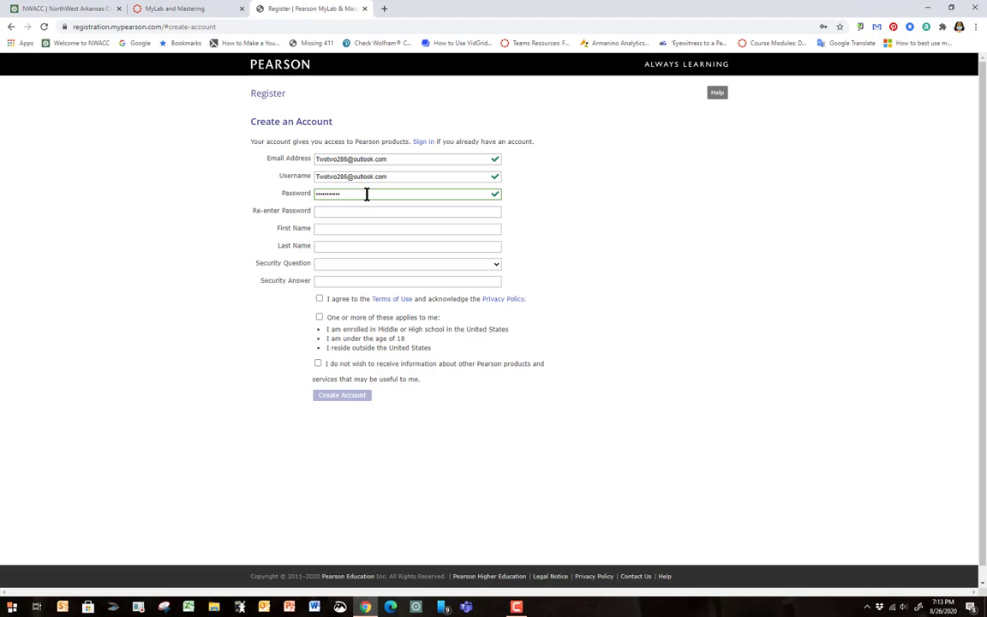
left_click(367, 212)
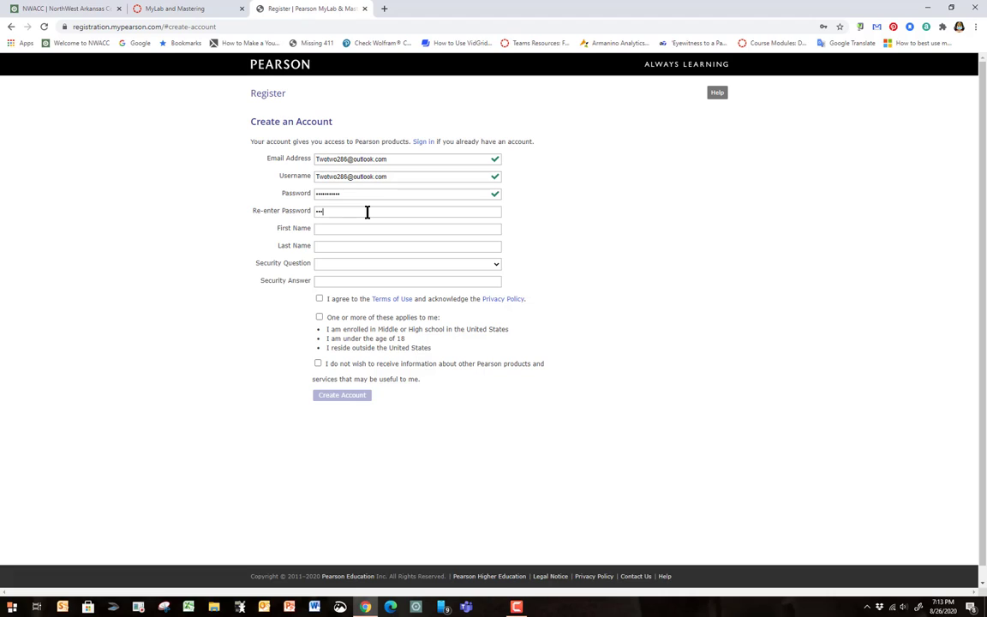
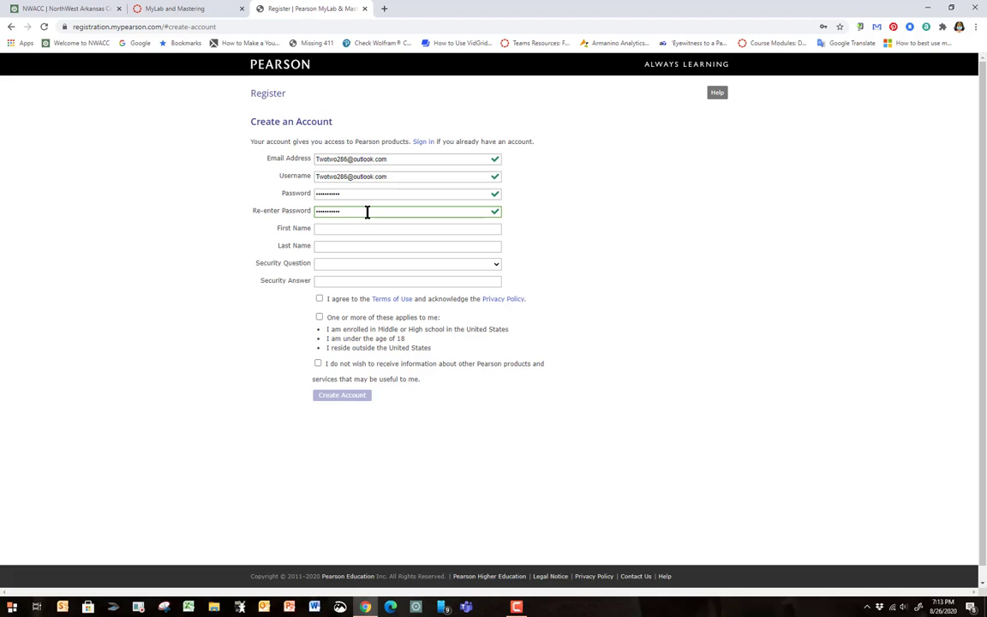
Fill in the student's first and last name on the account form.
left_click(360, 229)
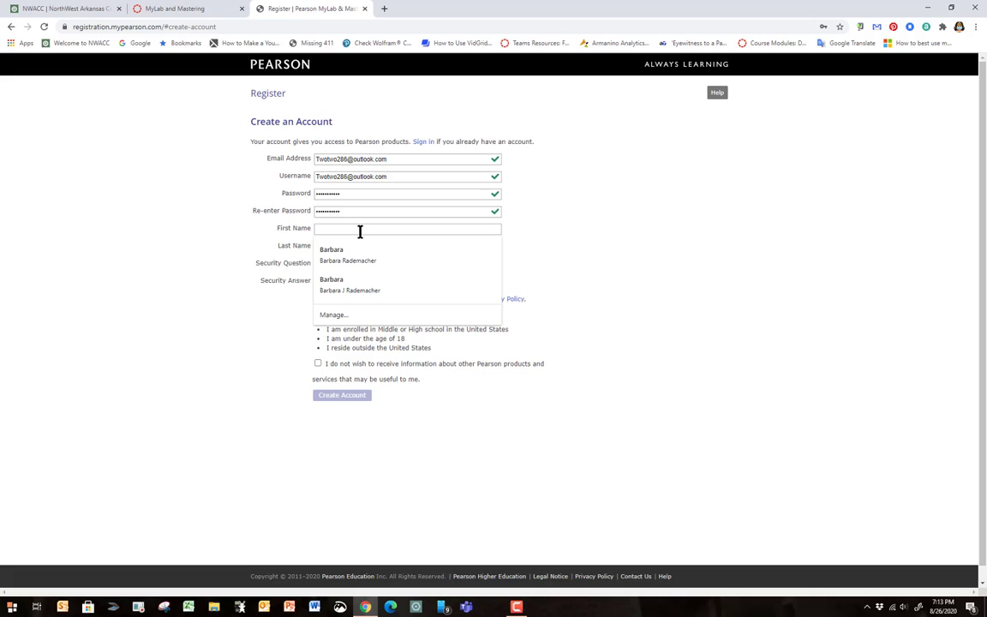
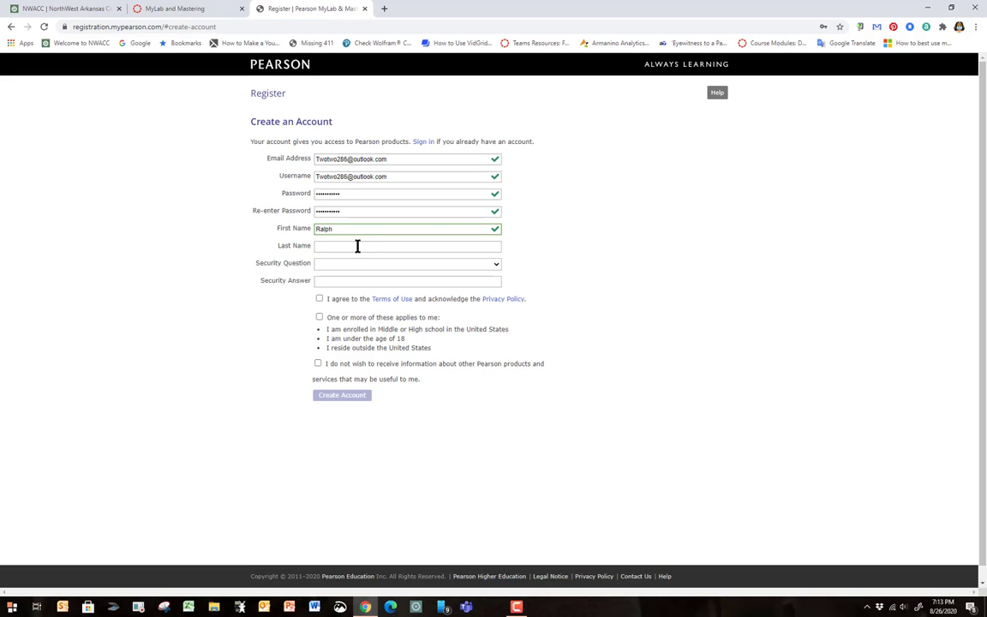
left_click(357, 247)
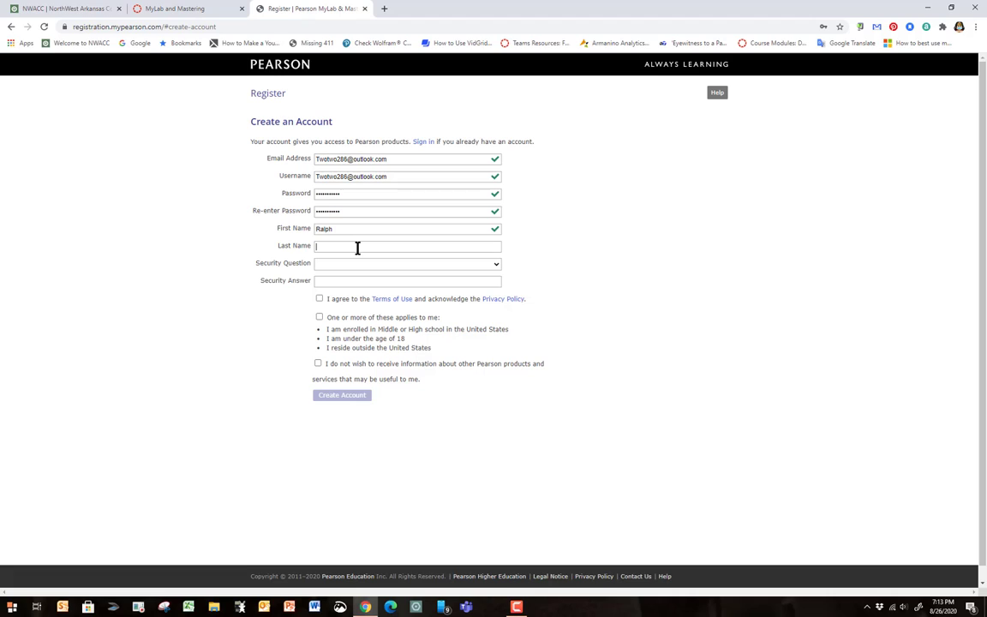
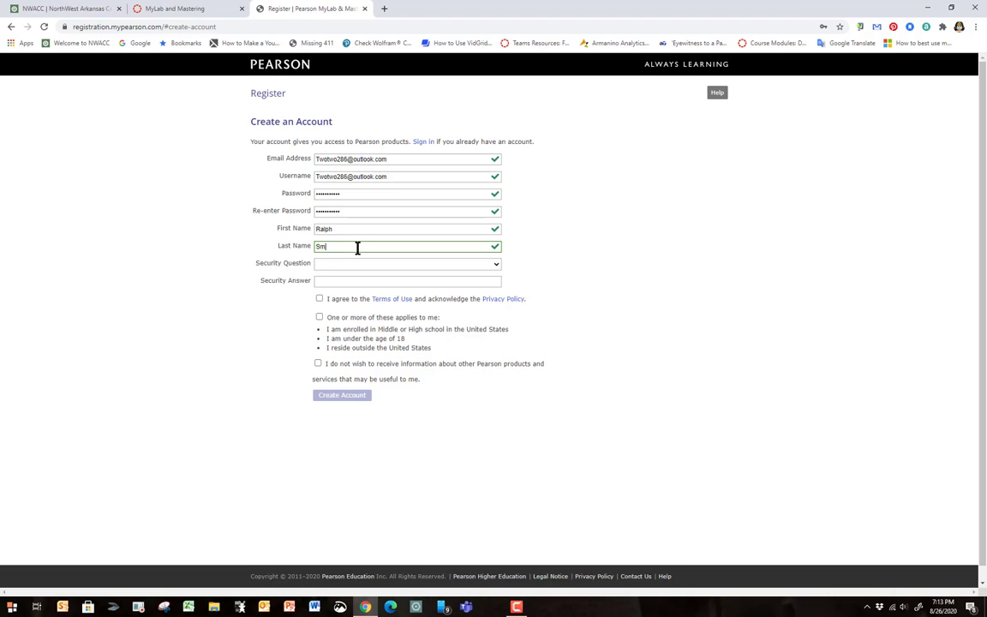
Choose the father's middle name security question, answer it, and opt out of Pearson marketing.
left_click(360, 266)
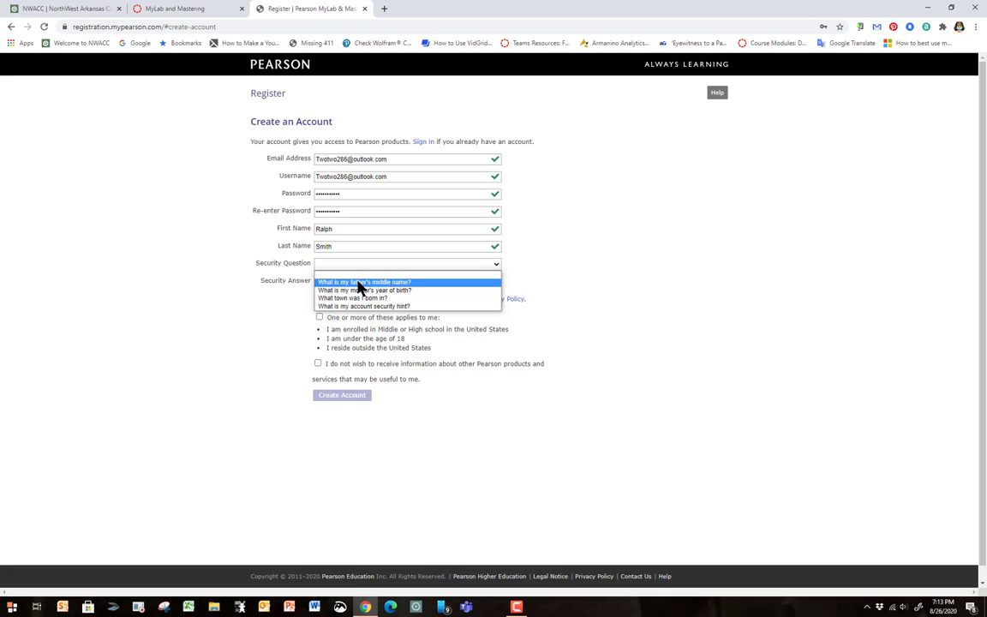
left_click(360, 283)
left_click(319, 298)
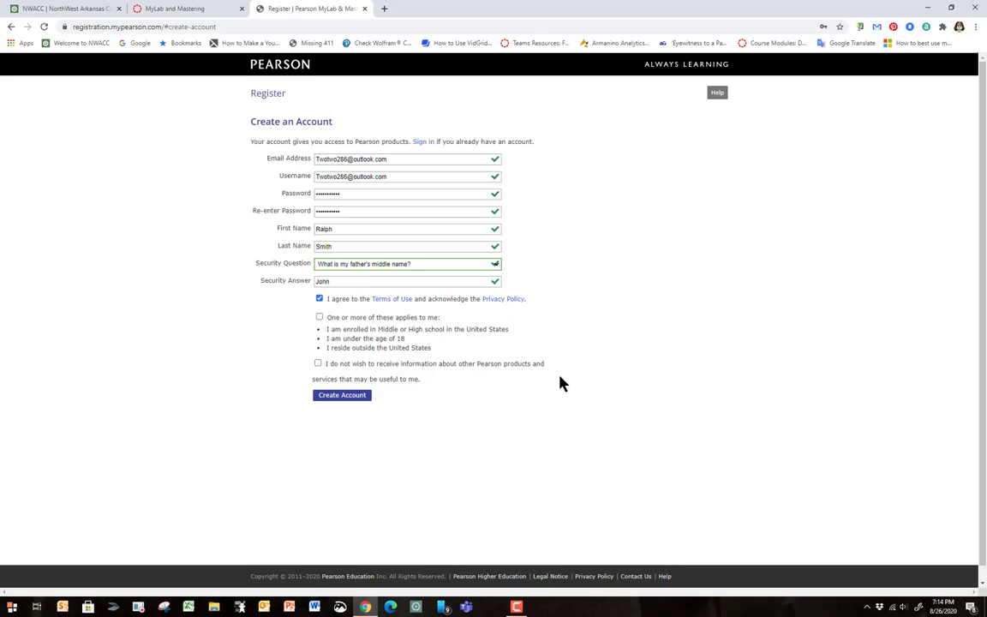
left_click(318, 364)
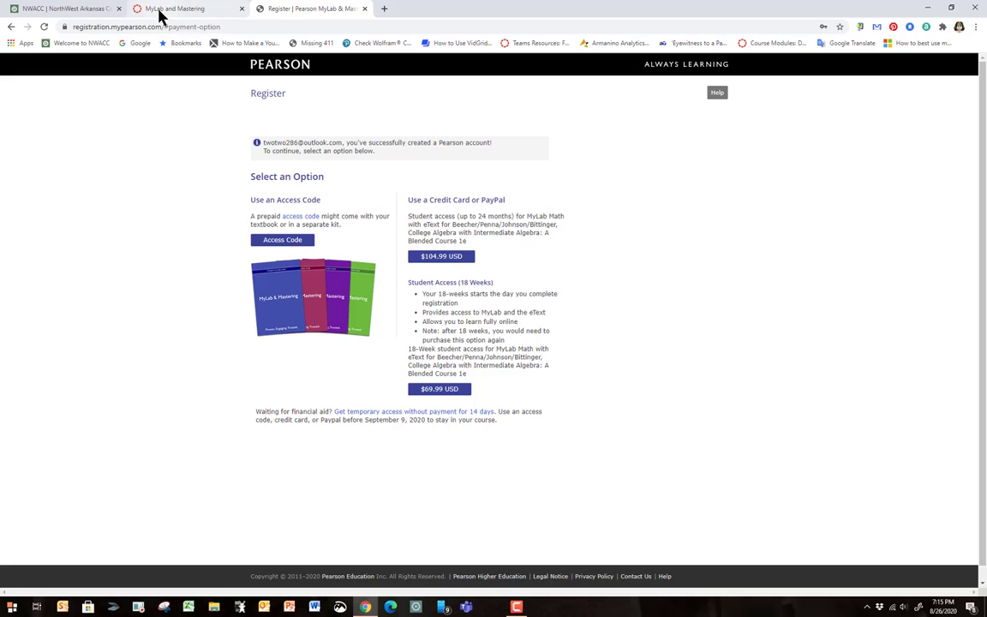
Download the MyMathLab registration instructions PDF from the Canvas syllabus and open it.
left_click(158, 16)
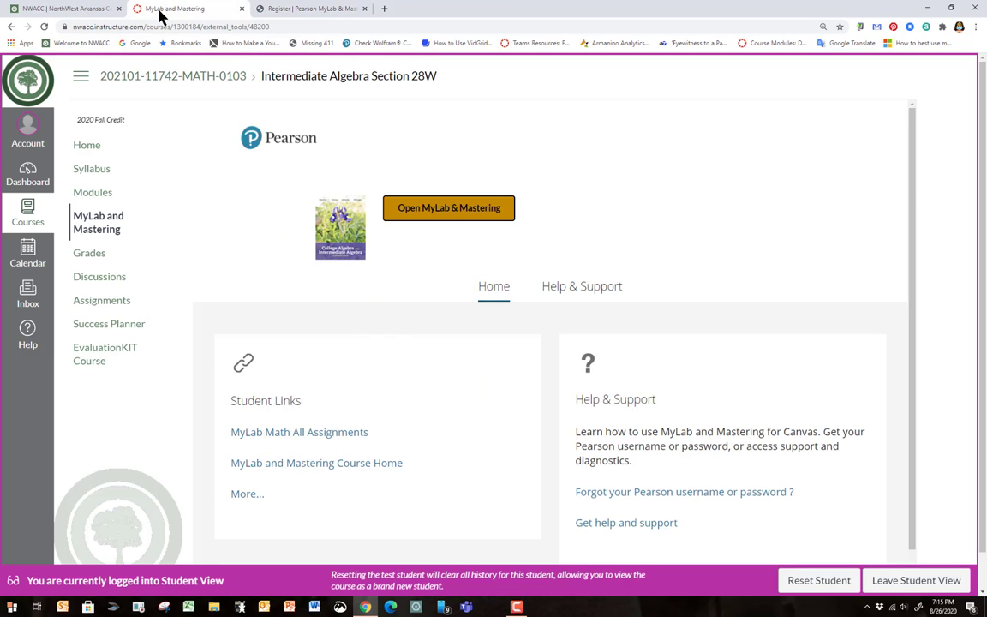
left_click(95, 173)
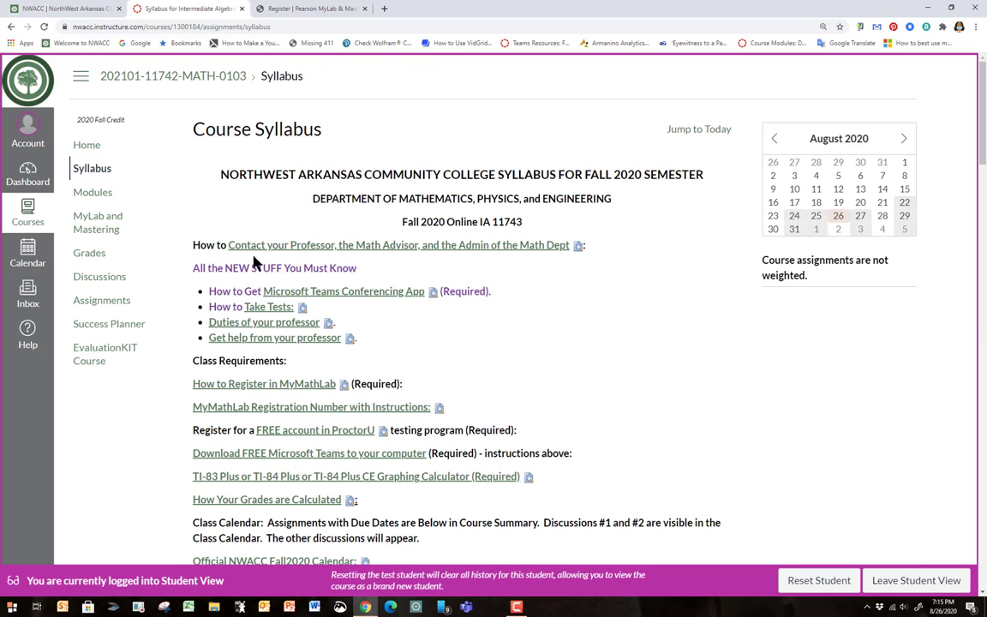
left_click(246, 409)
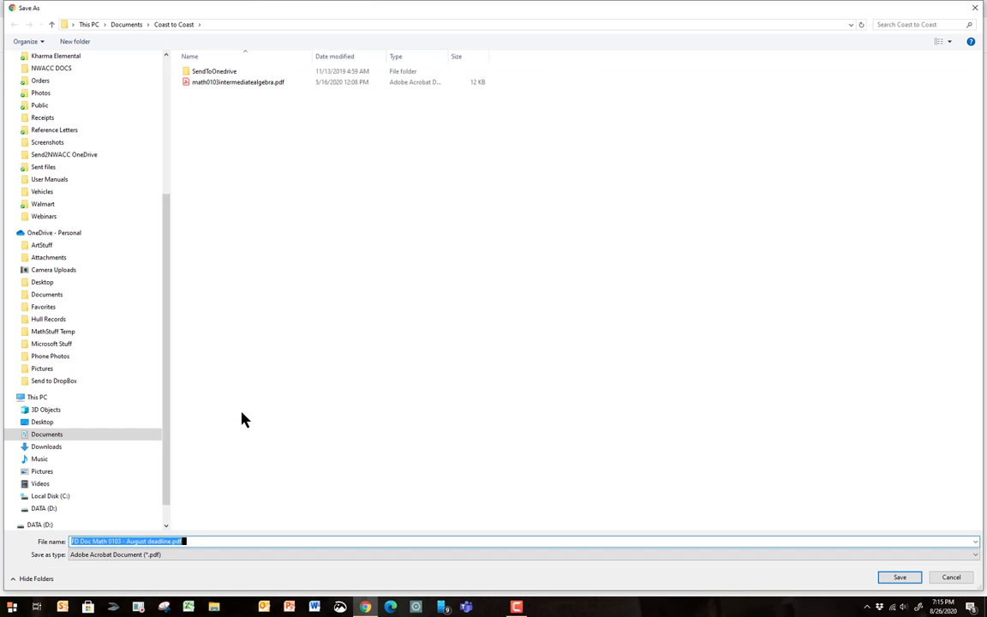
left_click(882, 580)
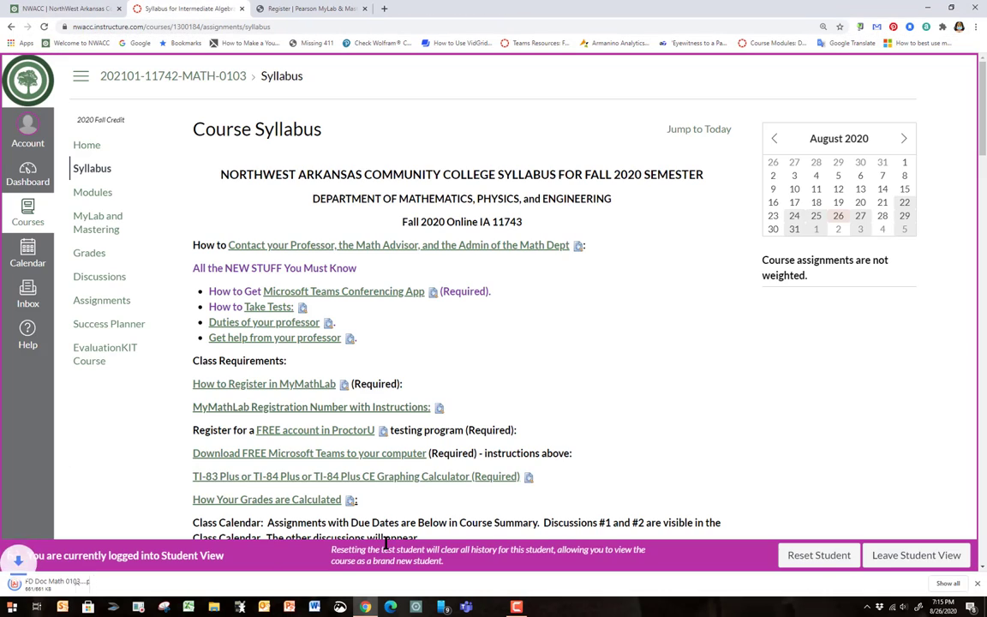
left_click(30, 586)
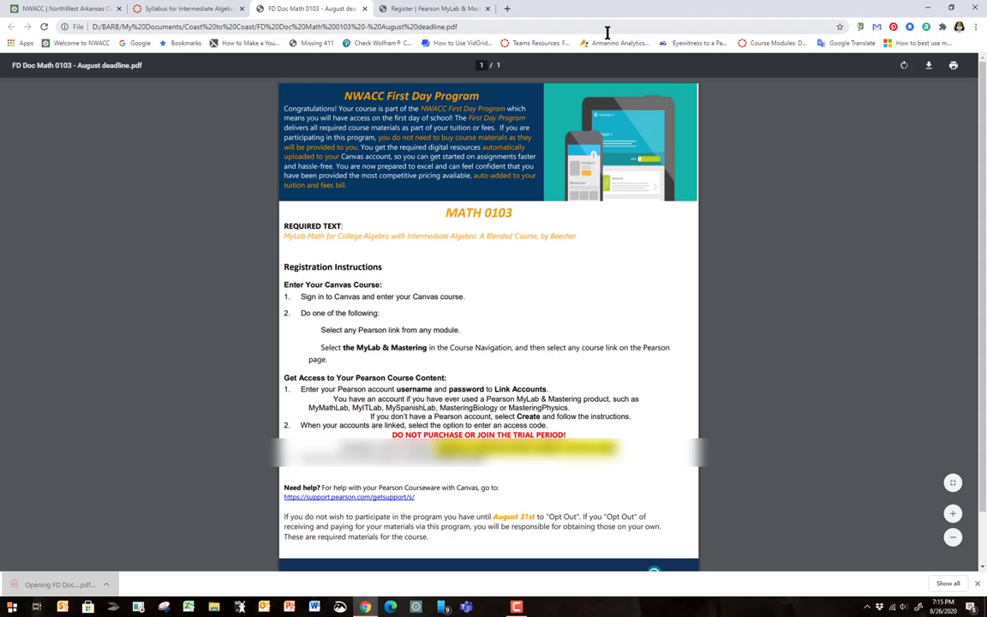
Narrow Chrome to half-screen and open Pearson's access-code entry page alongside the instructions PDF.
left_click(951, 9)
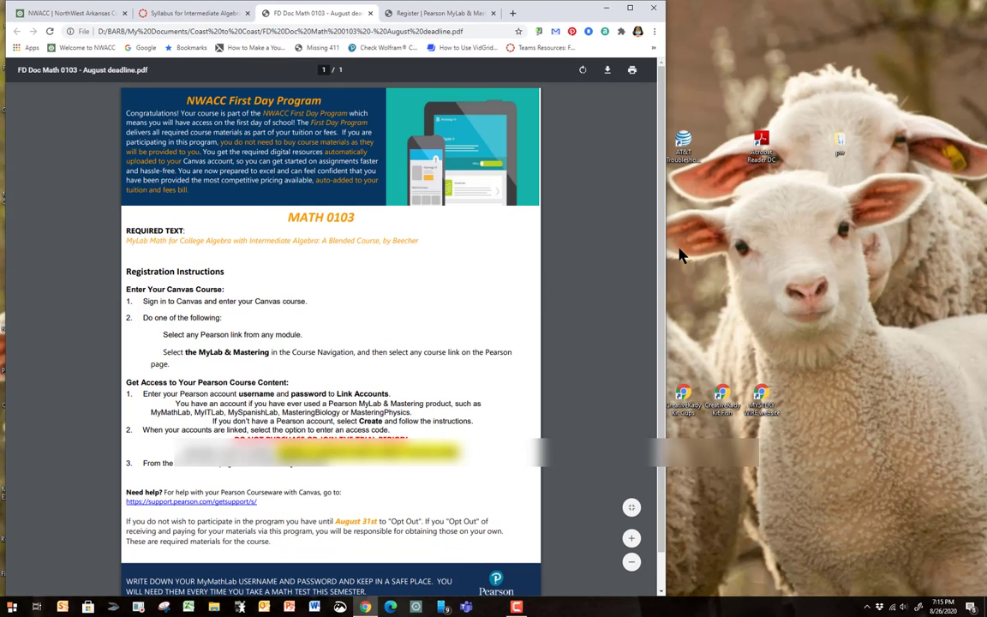
left_click_drag(663, 254, 477, 274)
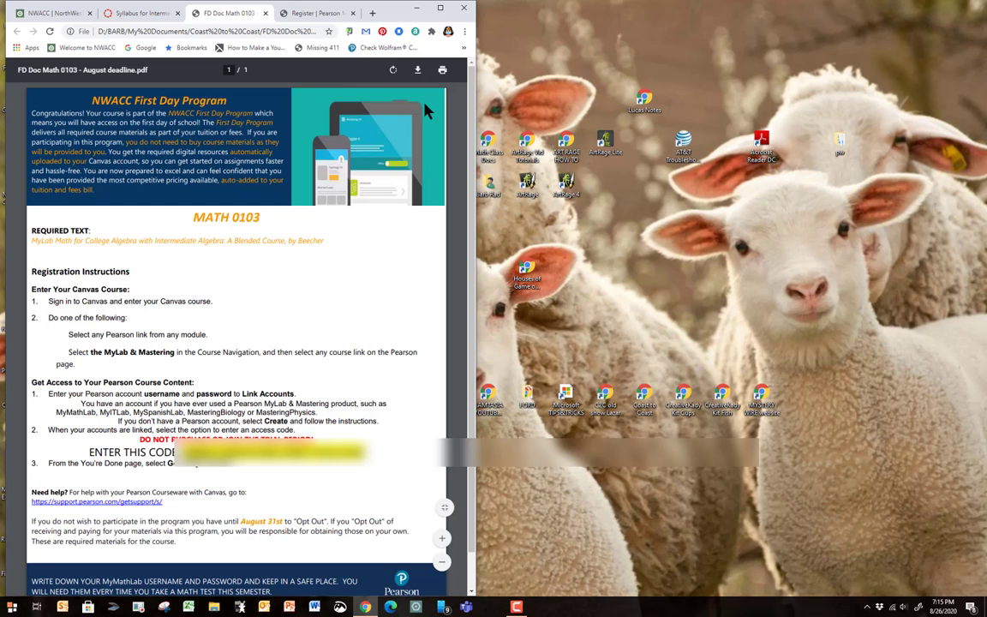
left_click(311, 13)
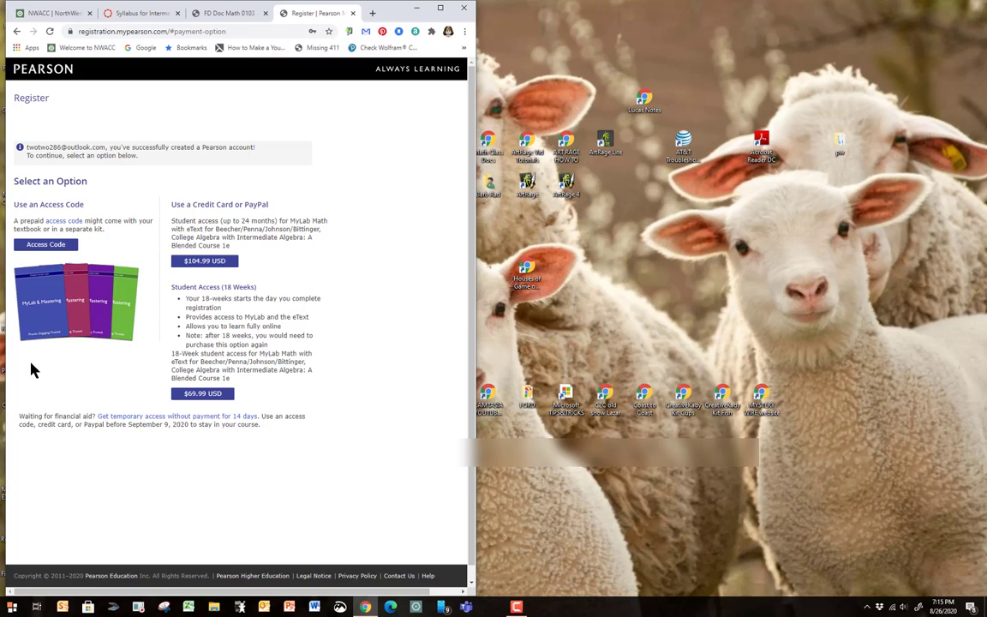
left_click(35, 246)
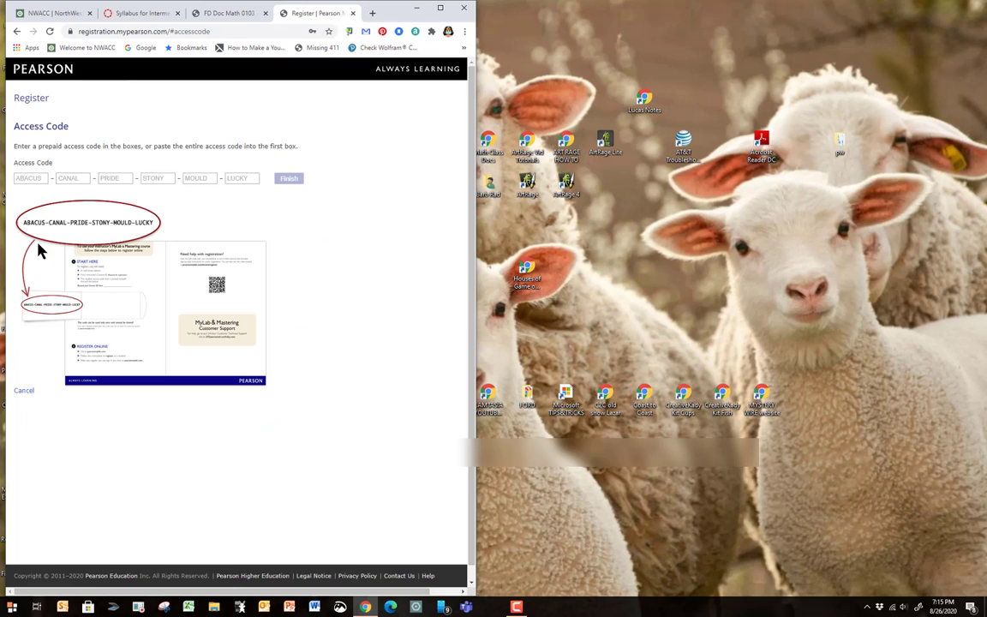
left_click(25, 178)
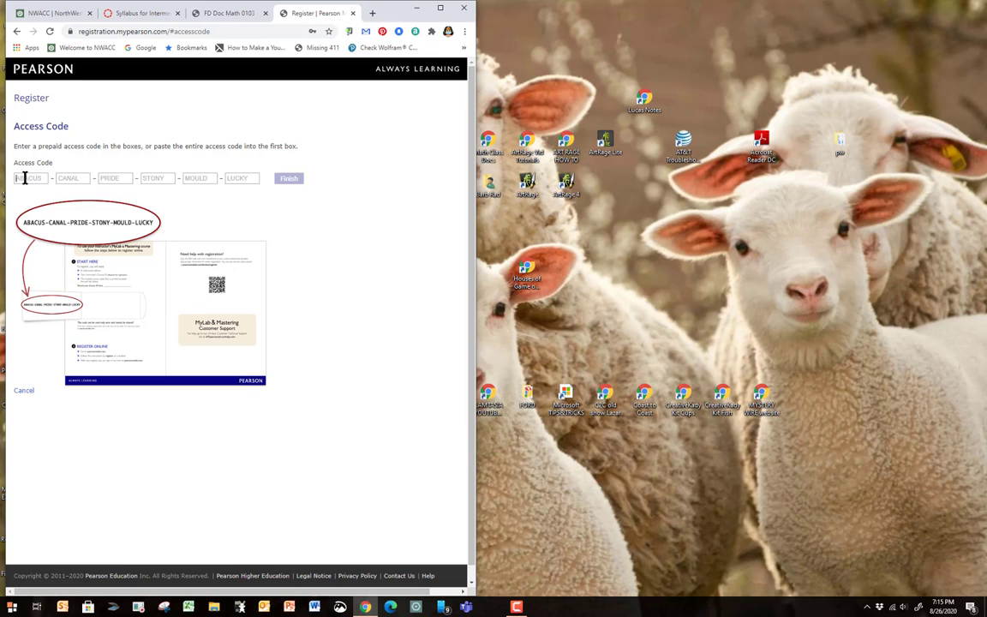
left_click(228, 13)
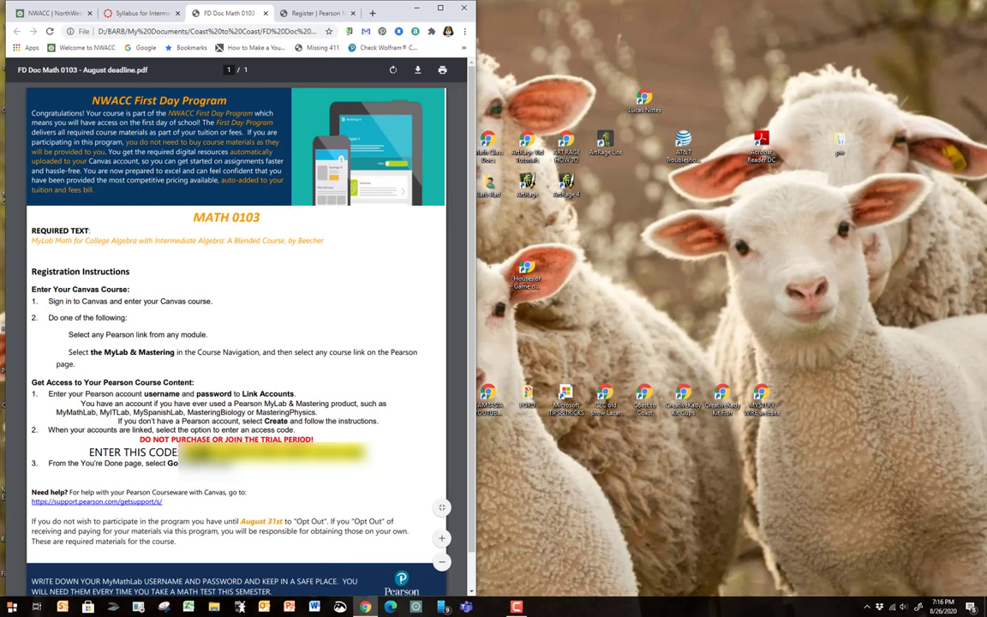
Paste the access code from the instructions PDF into the Access Code boxes and submit it.
right_click(203, 480)
left_click(194, 419)
left_click(306, 14)
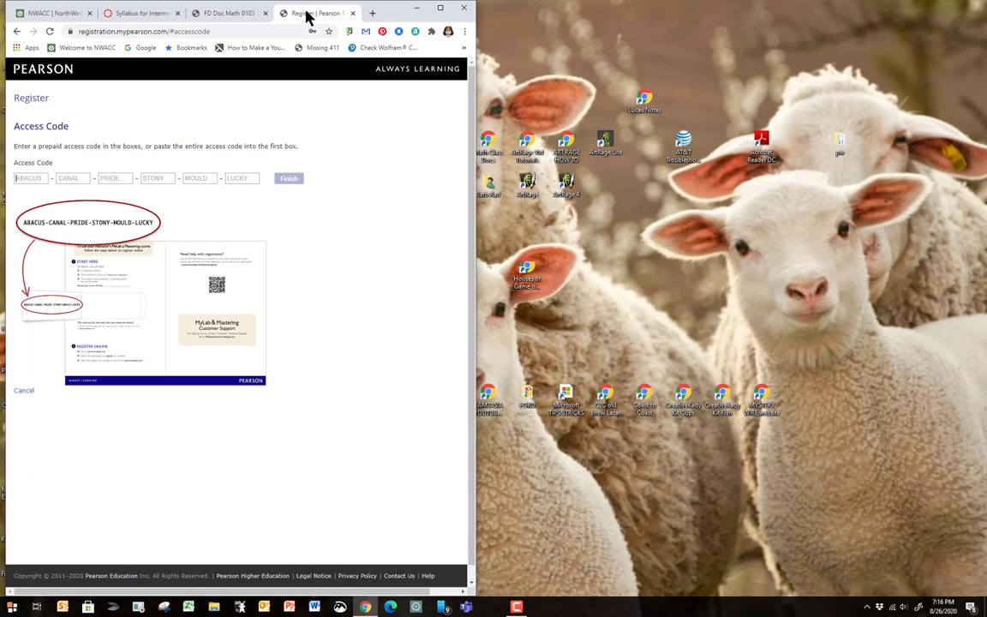
right_click(38, 178)
left_click(65, 260)
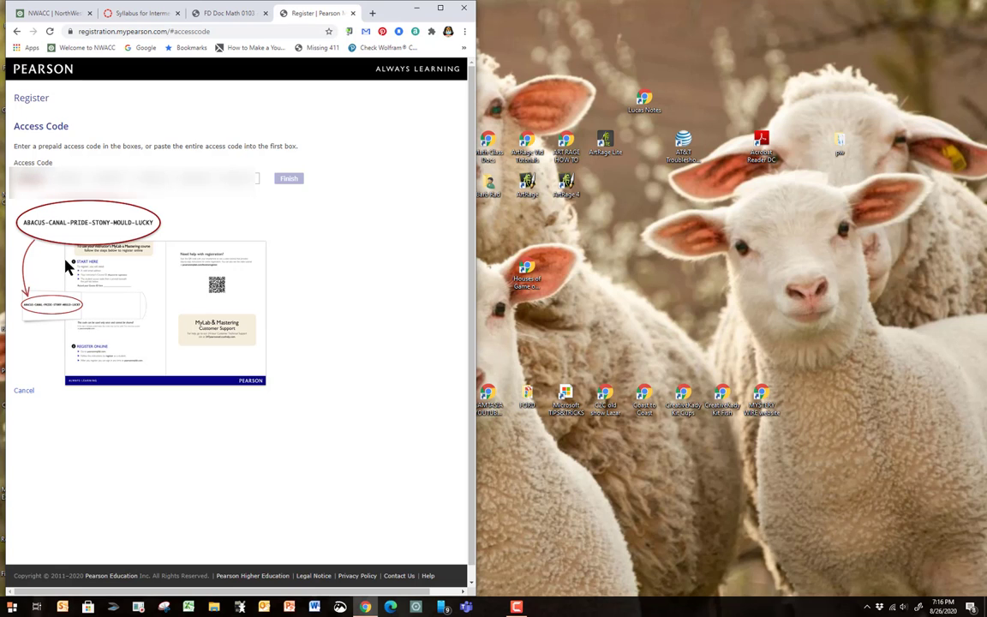
left_click(215, 14)
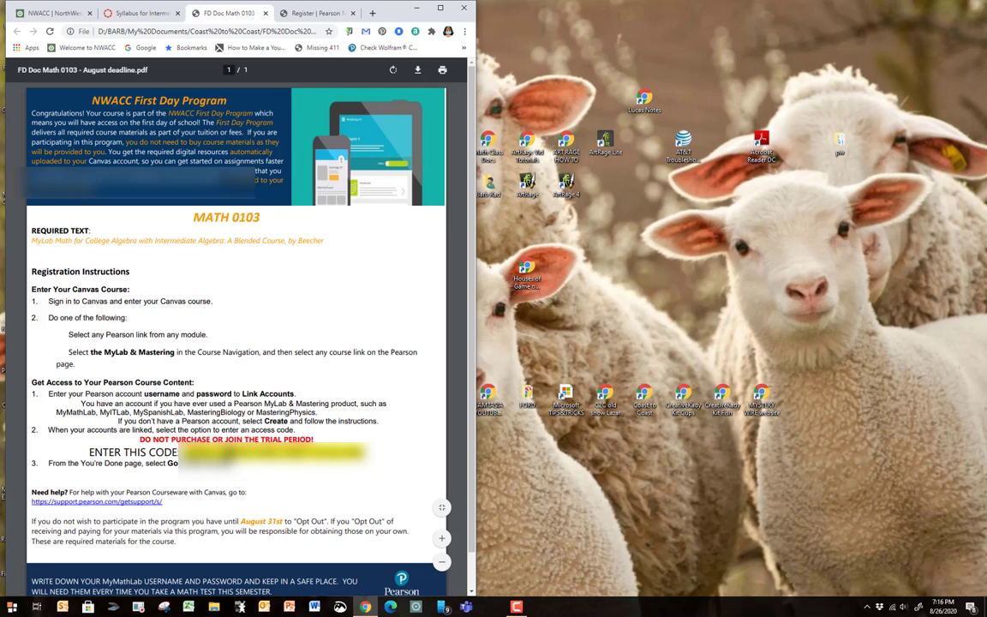
right_click(244, 482)
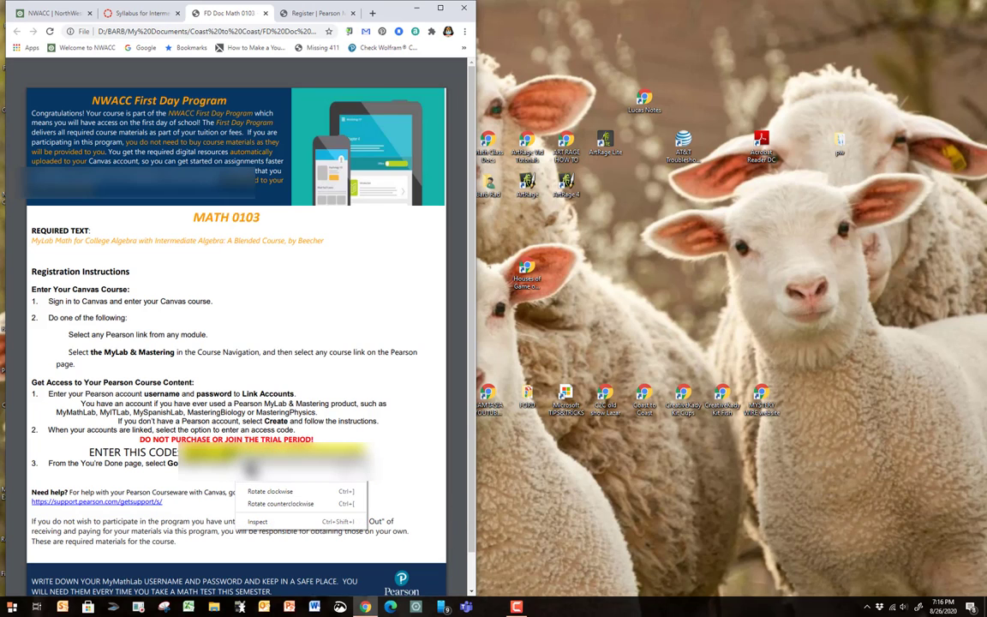
left_click(247, 469)
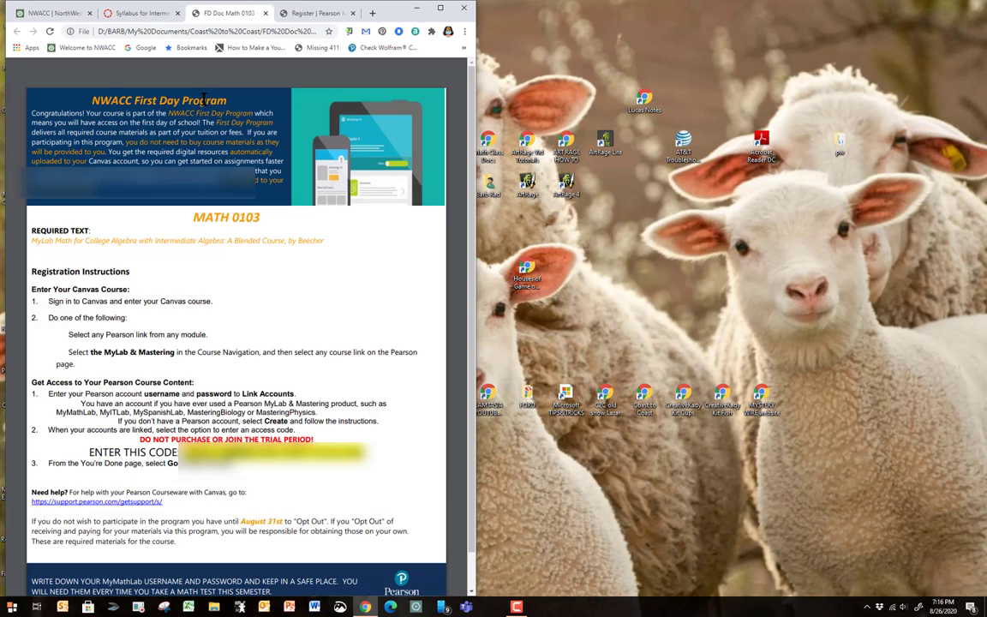
left_click(319, 14)
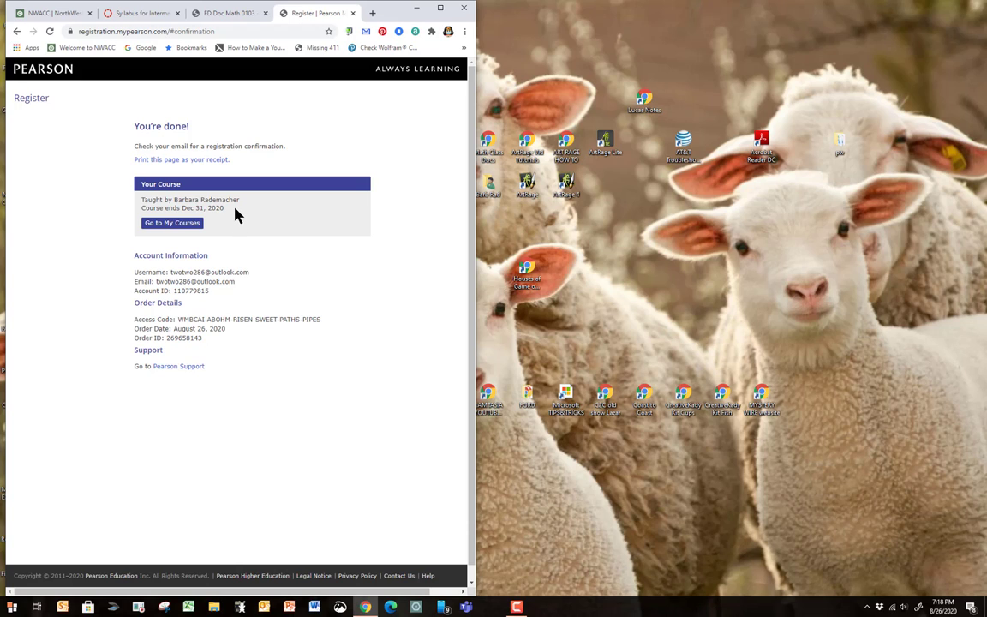
Go from the You're done! confirmation to the Fall2020 Intermediate Algebra Sec 28W course.
left_click(163, 224)
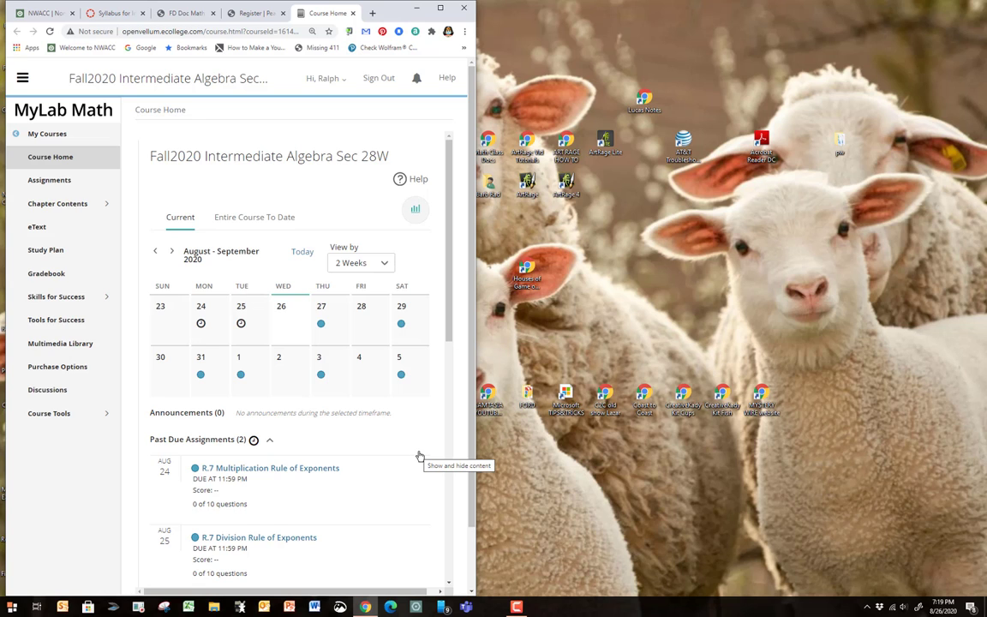
Scroll down the course home through the six current assignments to the footer.
scroll(419, 457, "down", 2)
scroll(419, 459, "down", 3)
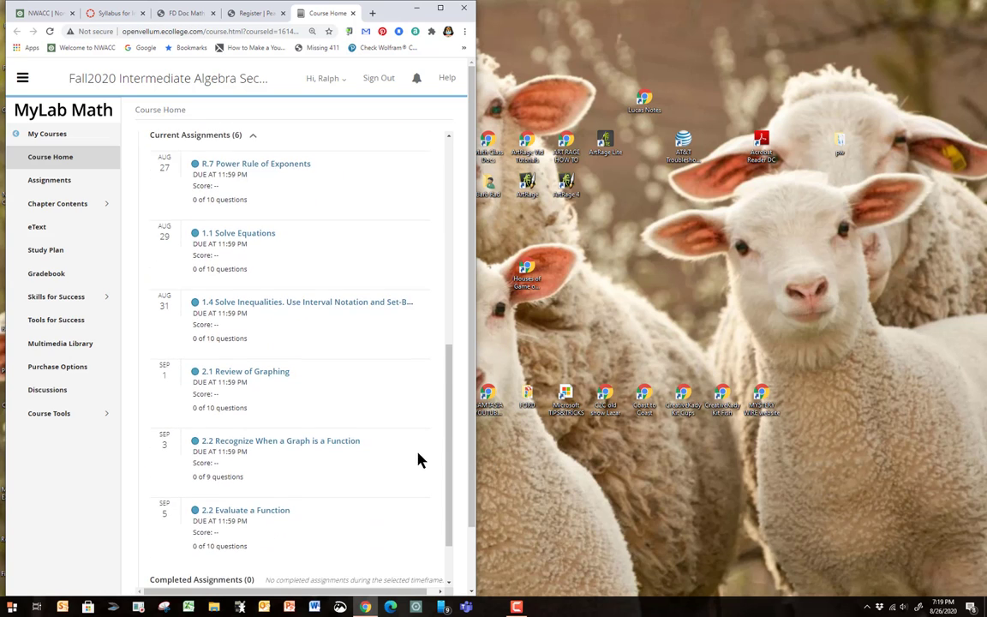
scroll(420, 460, "down", 1)
scroll(420, 463, "down", 2)
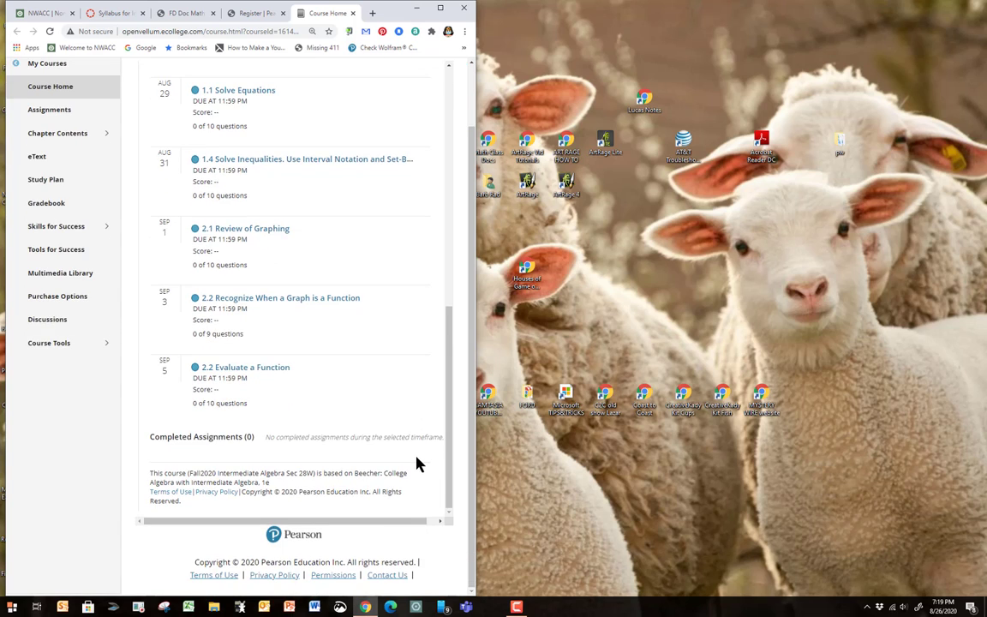